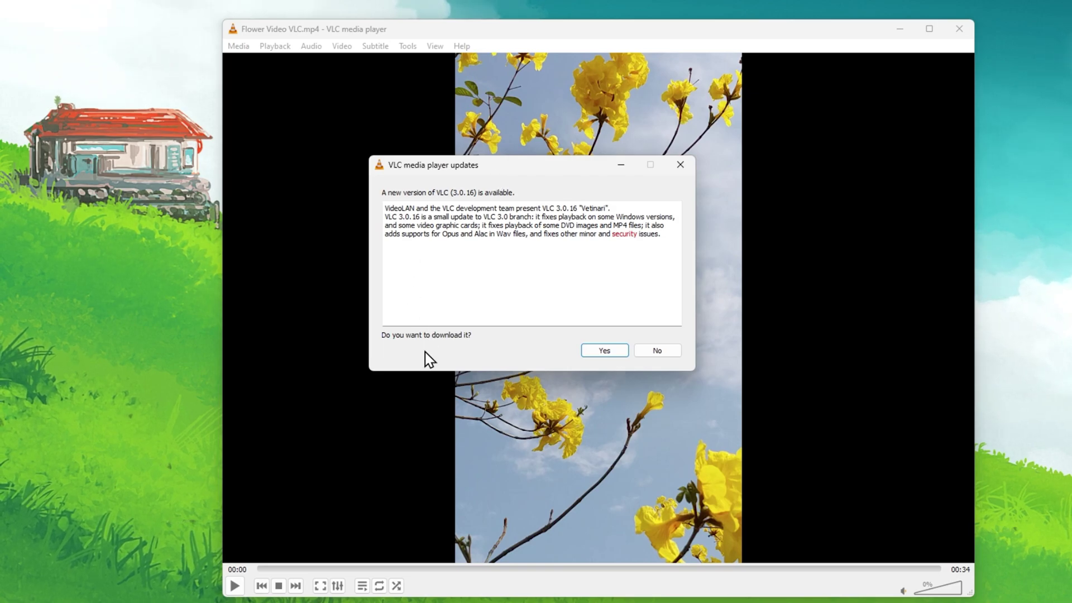
# - Say Yes to downloading the VLC 3.0.16 update so the Flower Video clip is unobstructed
pyautogui.click(607, 351)
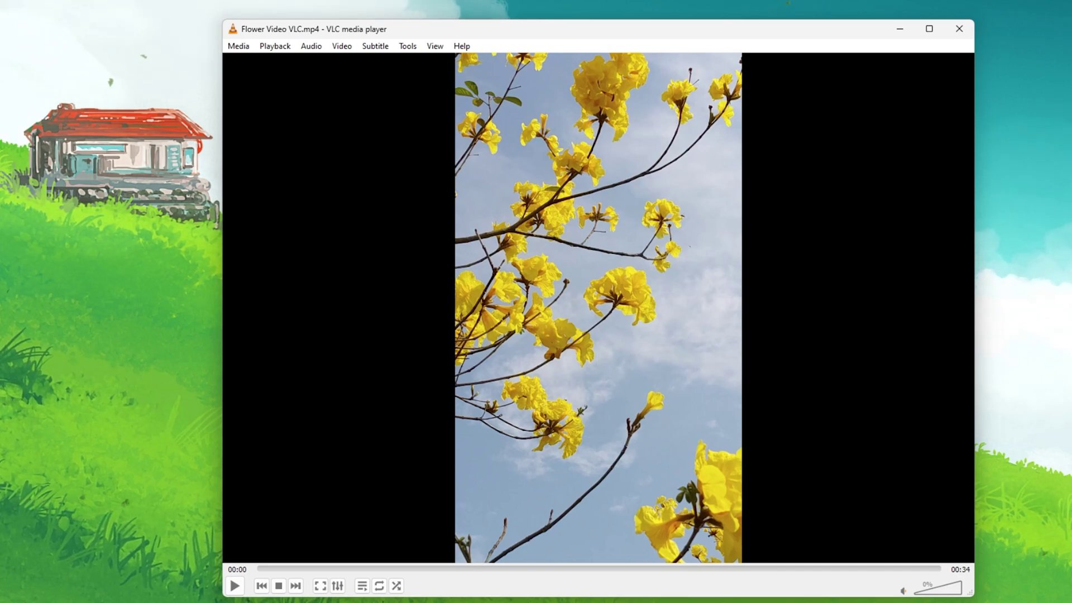
# - In the Audio menu, verify Track 1 is the selected audio track and reveal the Audio Device list
pyautogui.click(311, 47)
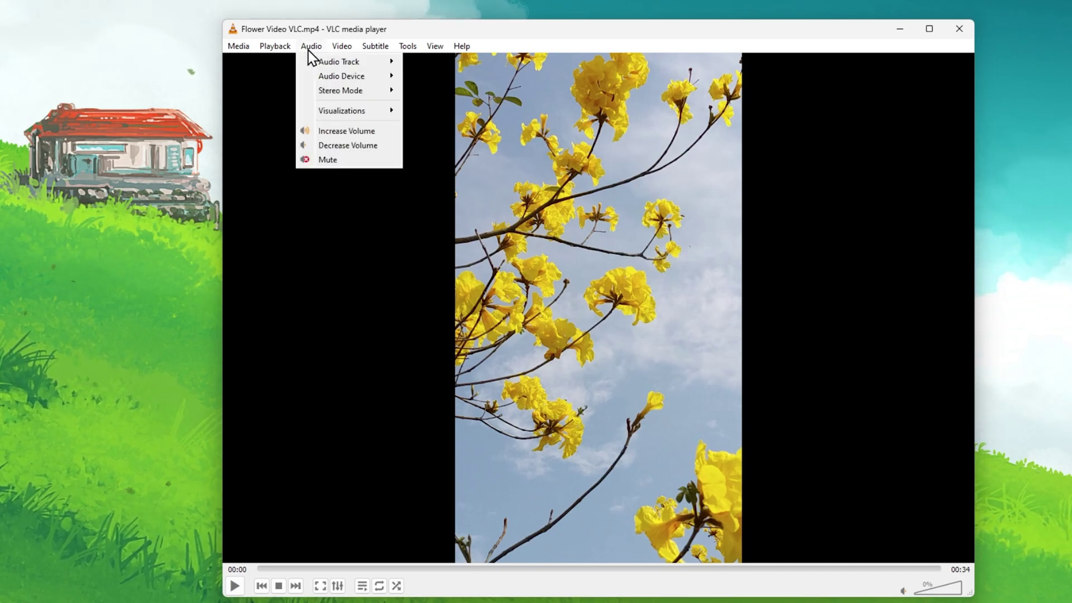
pyautogui.moveTo(310, 61)
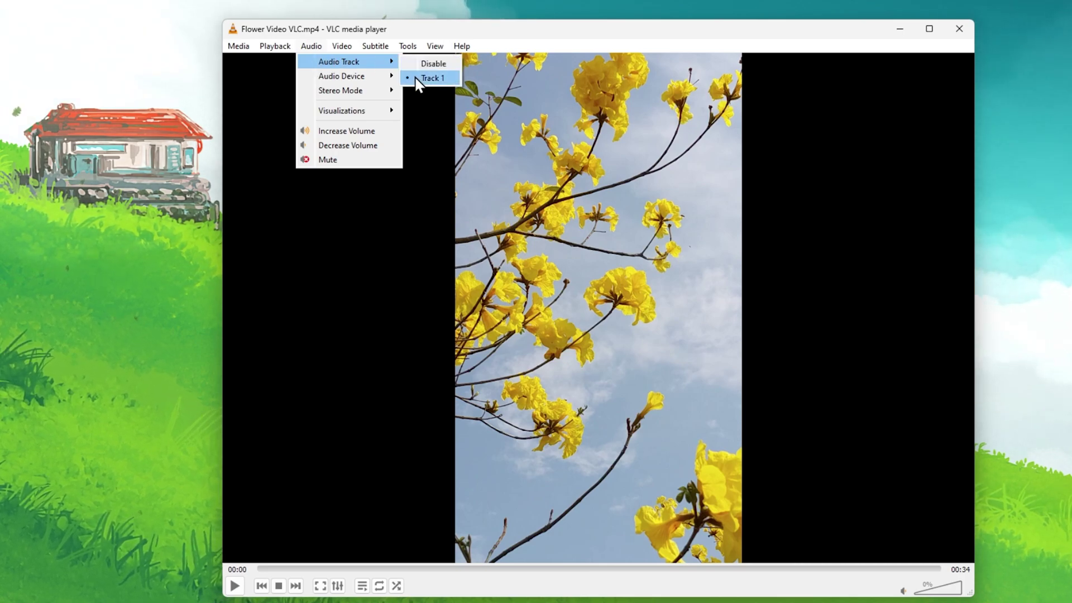
pyautogui.moveTo(385, 76)
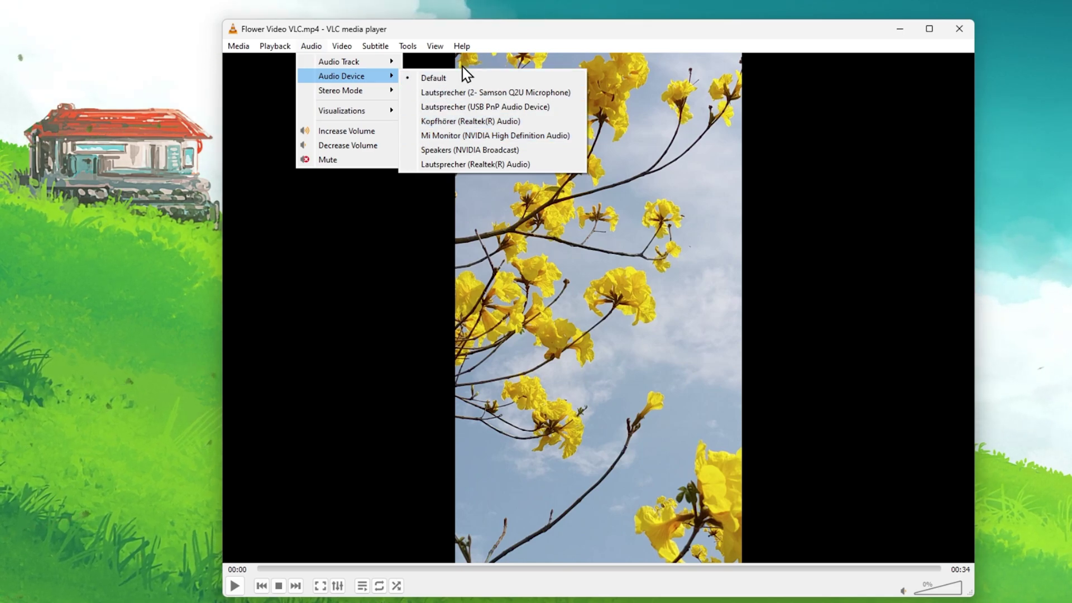
# - In Audio preferences, keep output module Automatic, pick Lautsprecher (USB PnP Audio Device) as device, and save
pyautogui.click(517, 29)
pyautogui.click(409, 48)
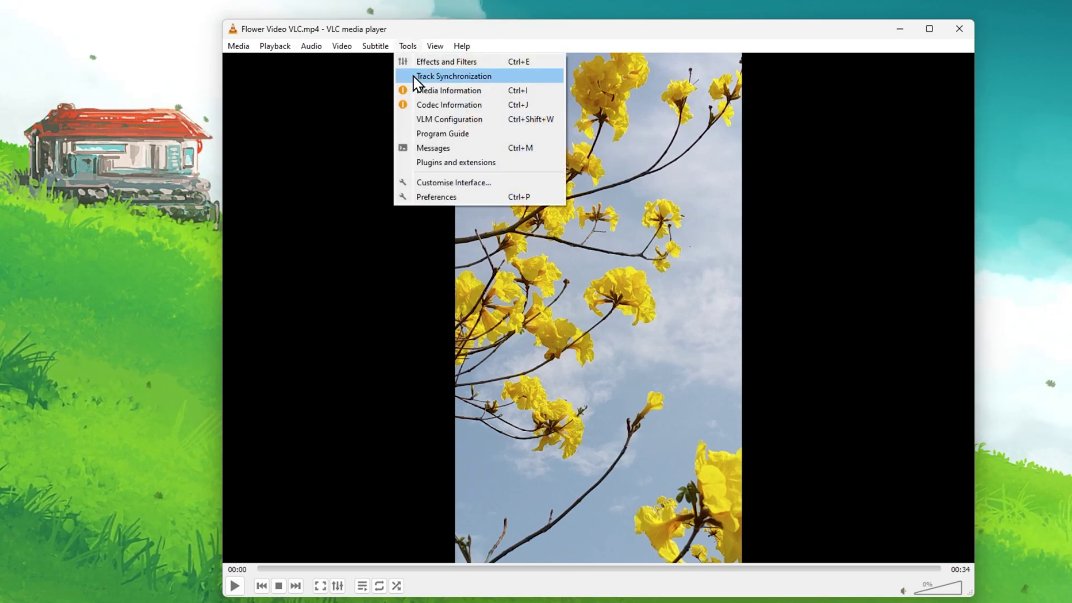
pyautogui.click(433, 195)
pyautogui.moveTo(0, 76); pyautogui.dragTo(718, 77)
pyautogui.click(424, 120)
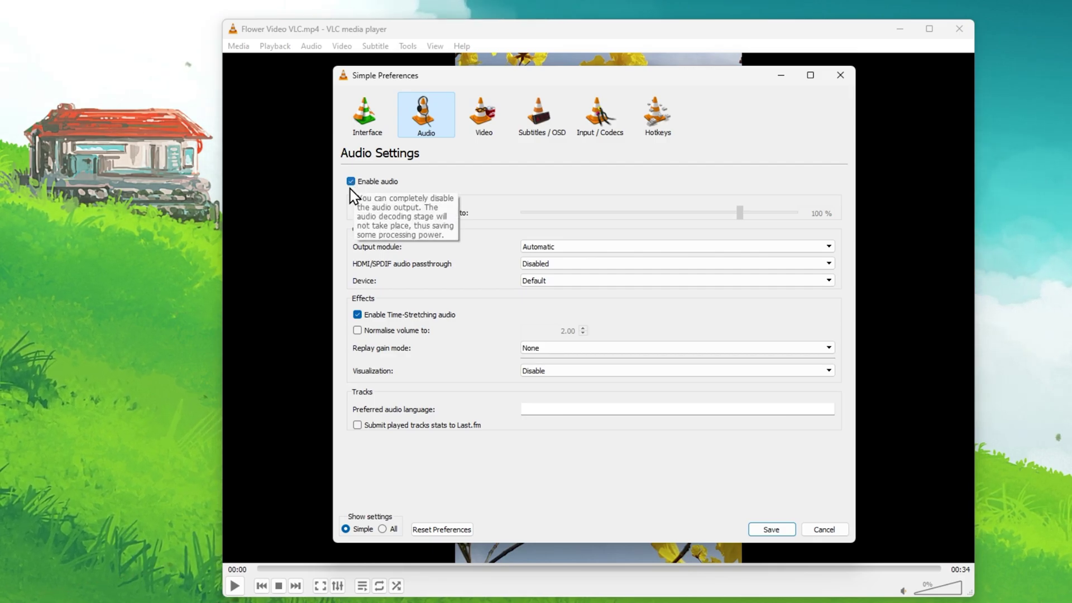
pyautogui.click(563, 248)
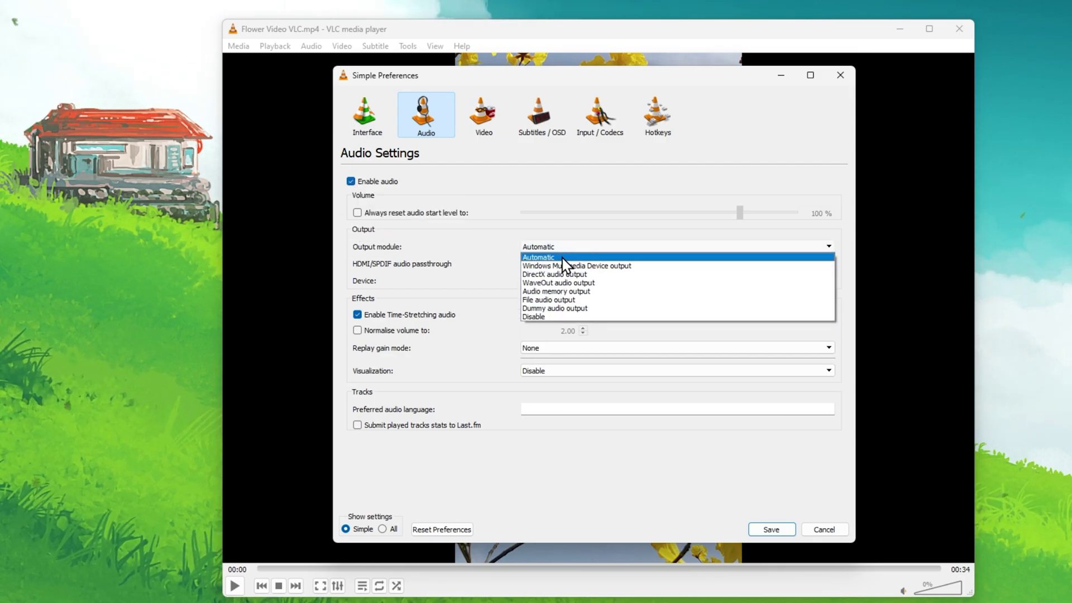
pyautogui.click(564, 258)
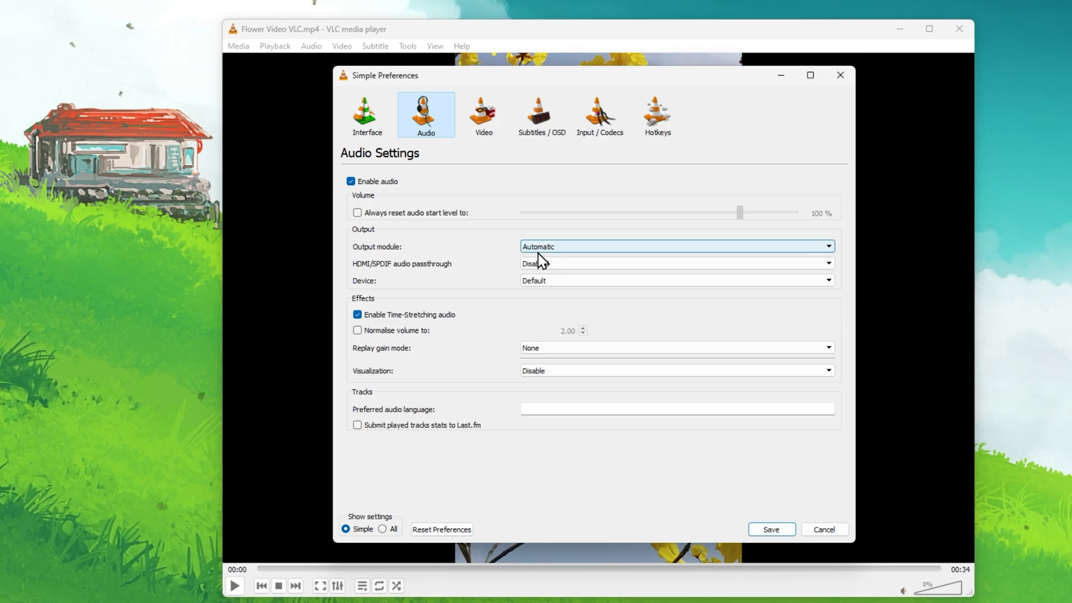
pyautogui.click(550, 283)
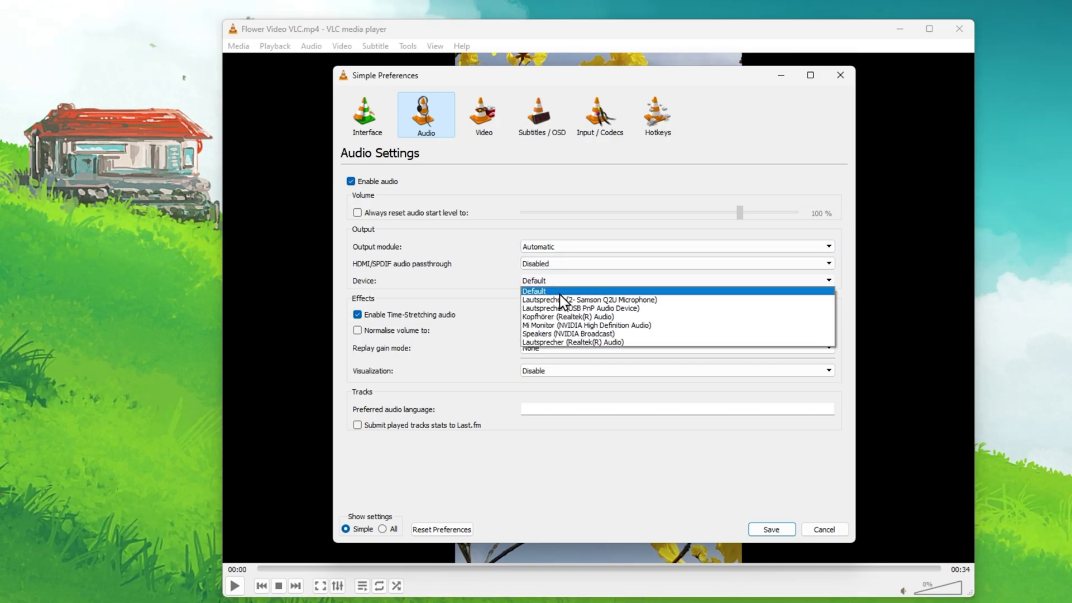
pyautogui.click(686, 313)
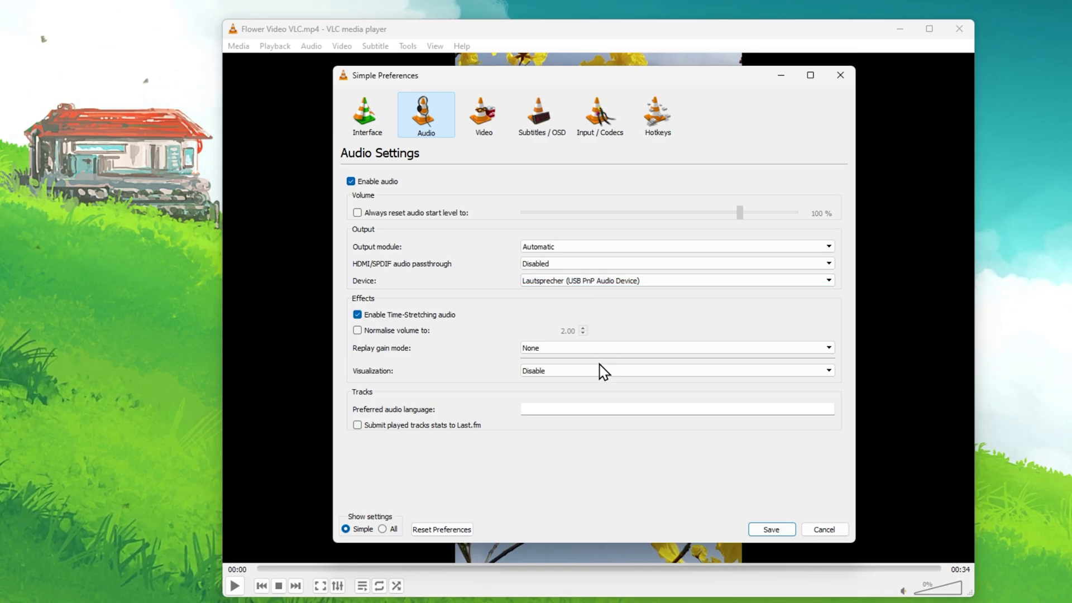
pyautogui.click(762, 528)
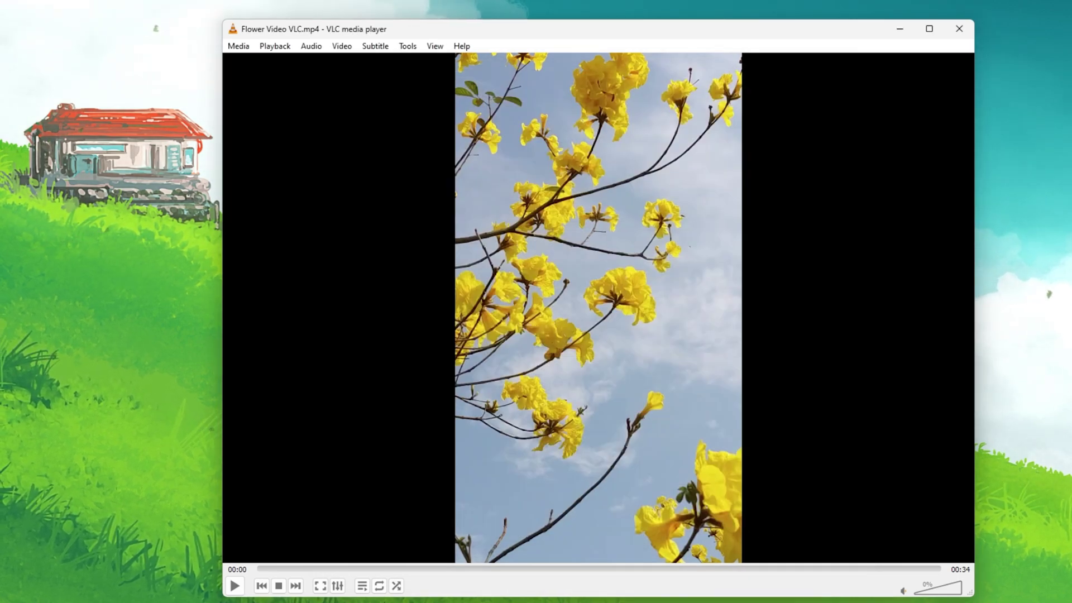
# - Play the flower clip, adjust the volume to 10% with the wheel, and pause at 00:04
pyautogui.press('space')
pyautogui.scroll(6, 564, 327)
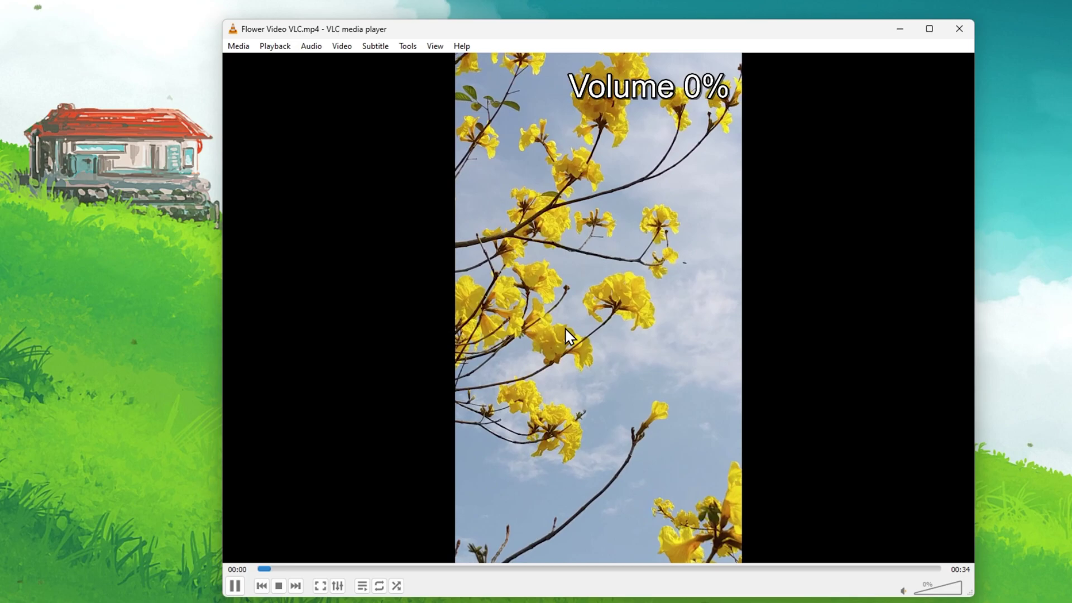
pyautogui.scroll(-6, 564, 327)
pyautogui.scroll(5, 565, 327)
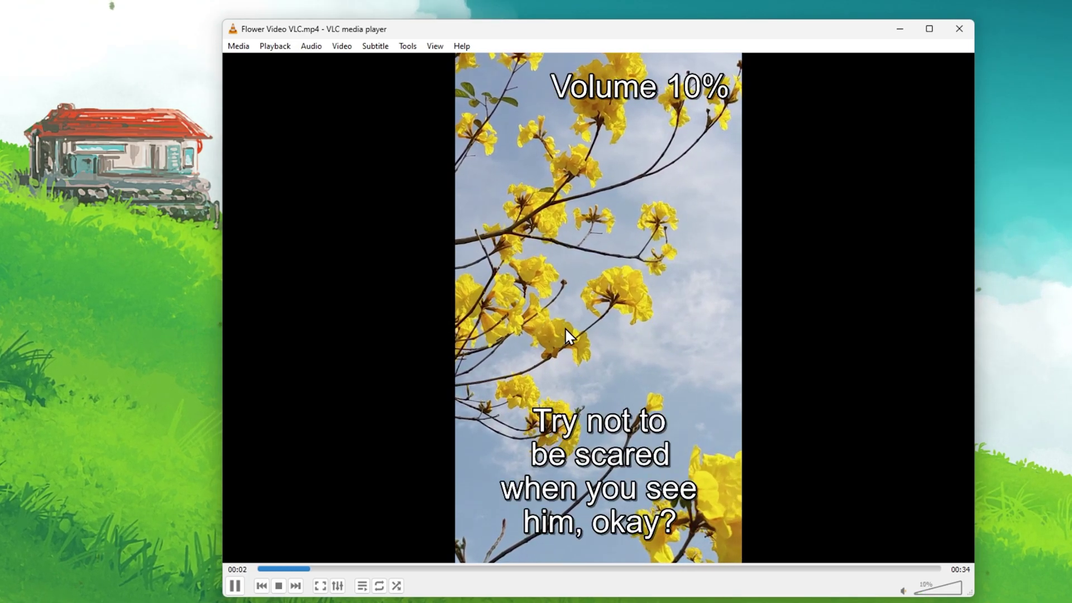
pyautogui.scroll(-4, 564, 327)
pyautogui.scroll(1, 563, 331)
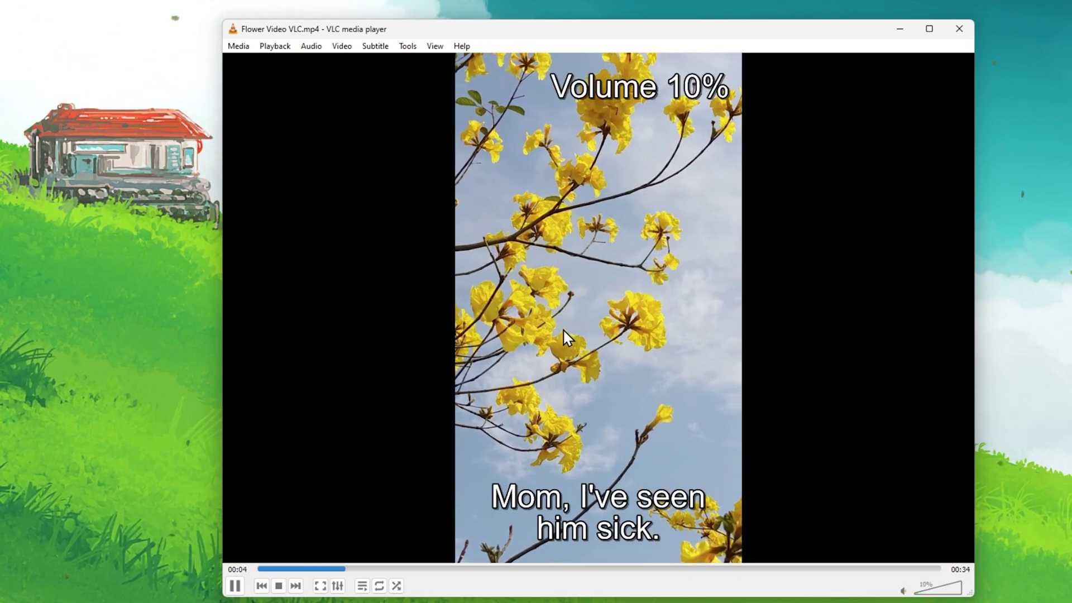
pyautogui.press('space')
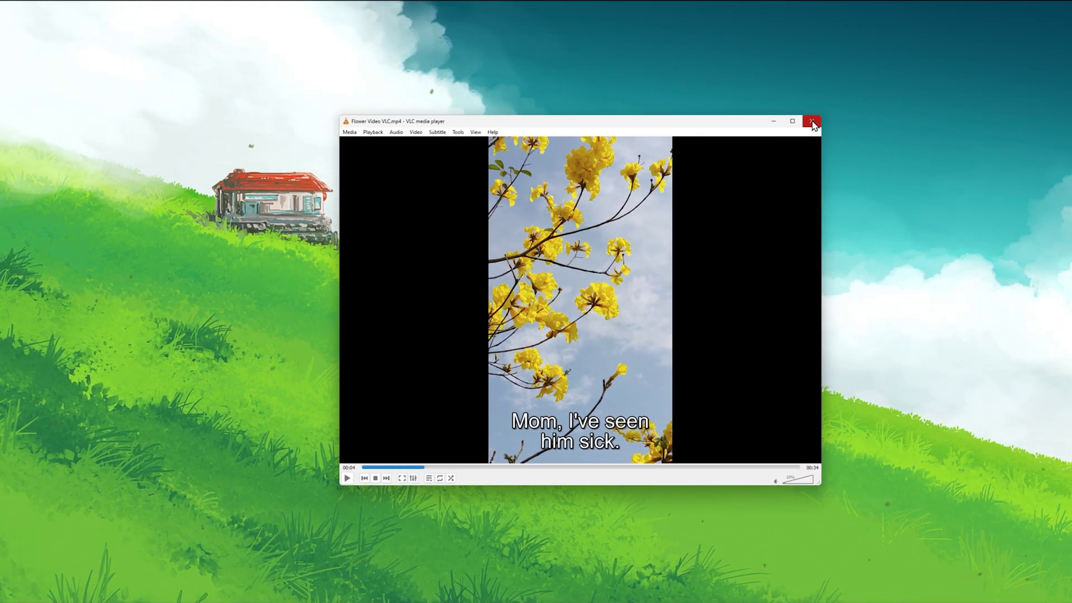
# - Close VLC and launch the Windows Settings app through search
pyautogui.click(812, 122)
pyautogui.press('super')
pyautogui.write('settings')
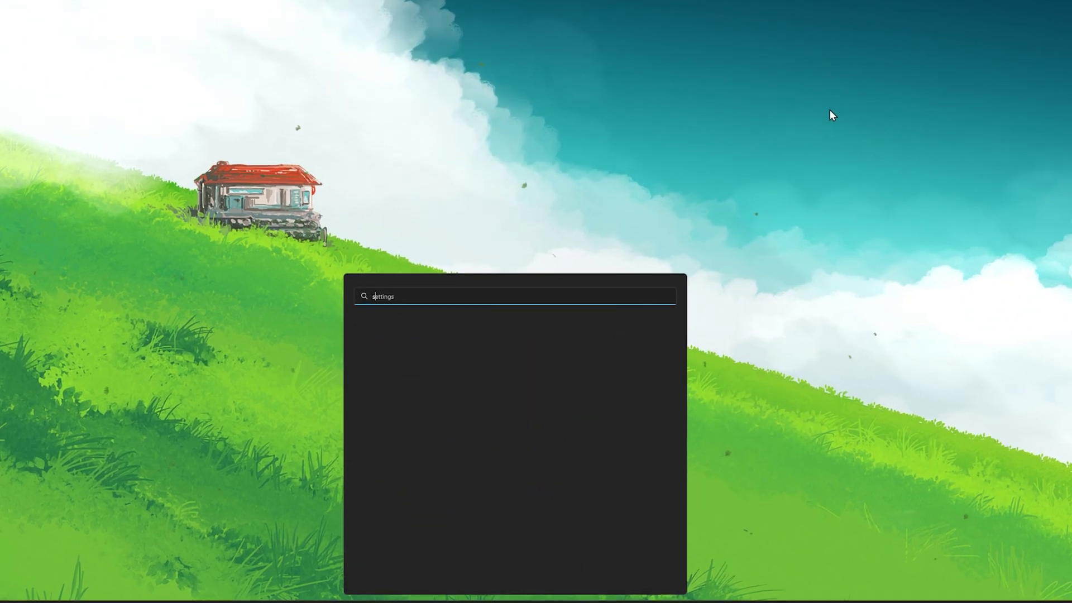
pyautogui.press('Return')
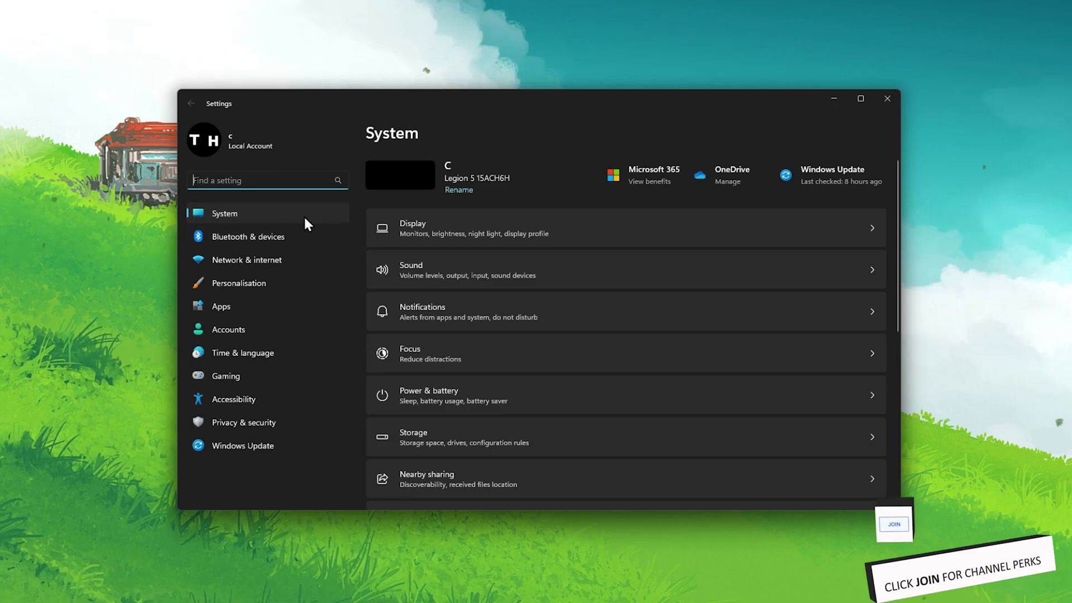
# - In Kopfhörer sound properties, play a test sound, keep Studio Quality format, and lower volume to 26
pyautogui.click(375, 269)
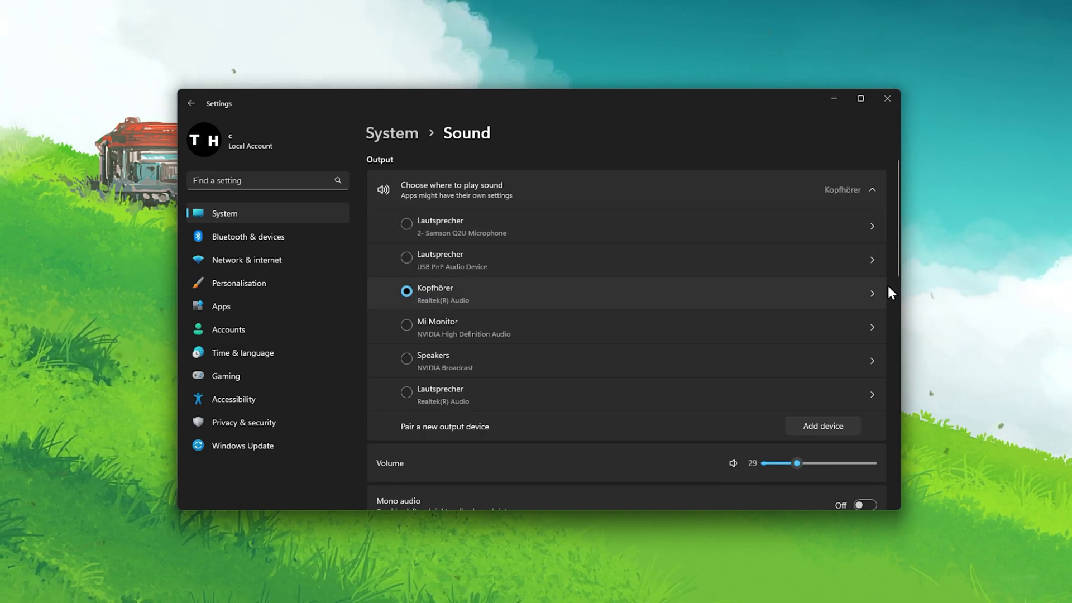
pyautogui.click(875, 294)
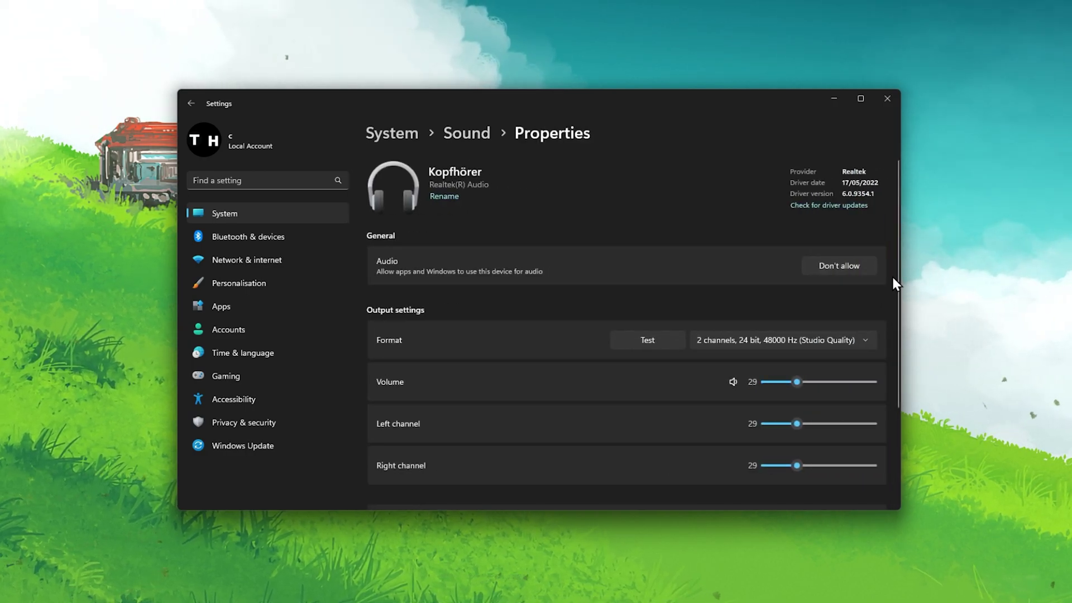
pyautogui.scroll(-2, 899, 269)
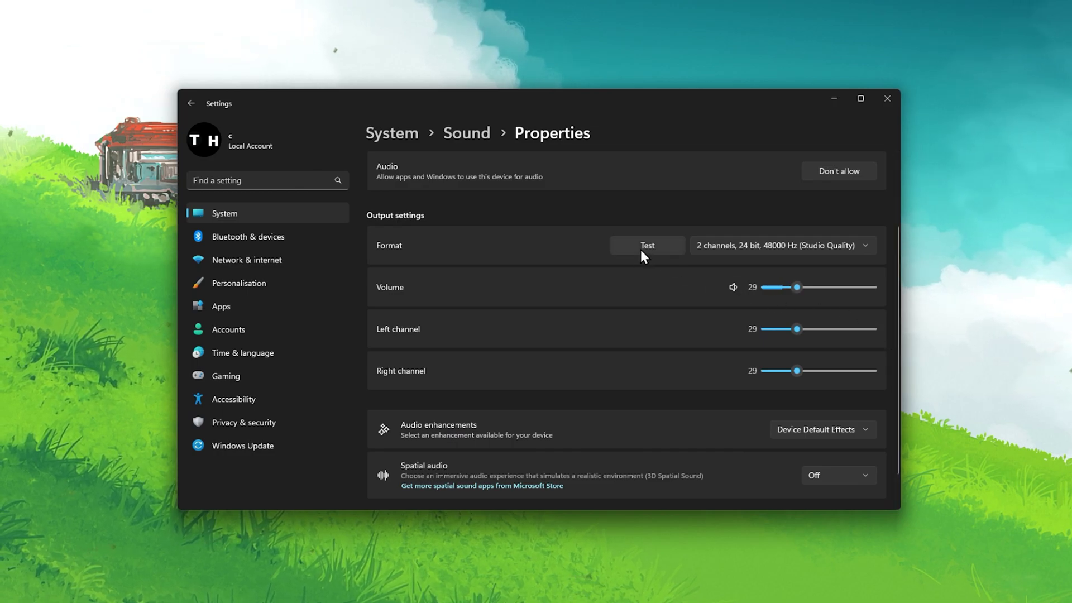
pyautogui.click(641, 251)
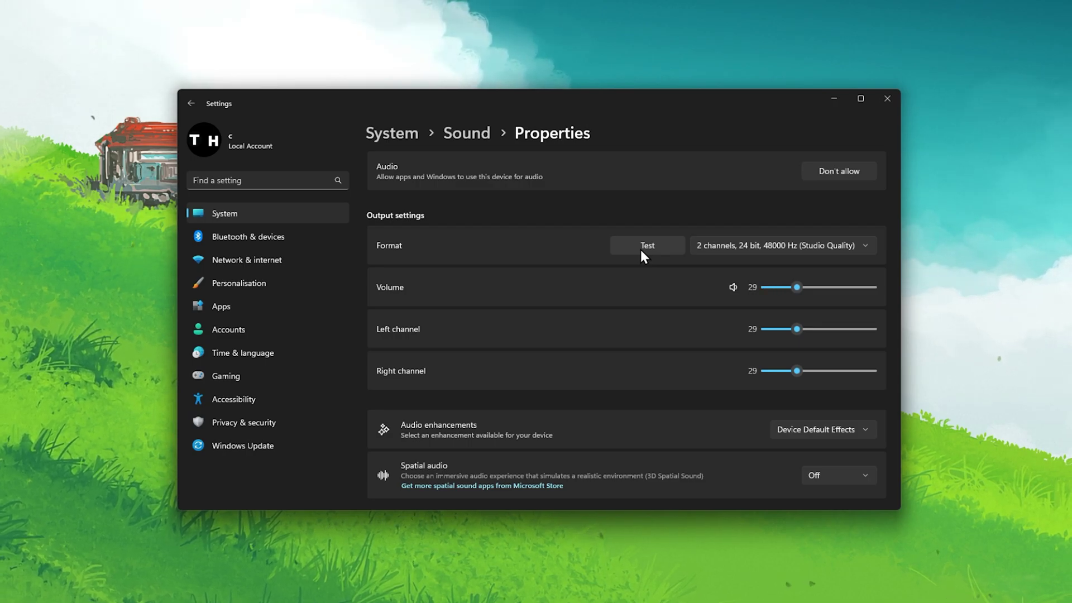
pyautogui.click(860, 246)
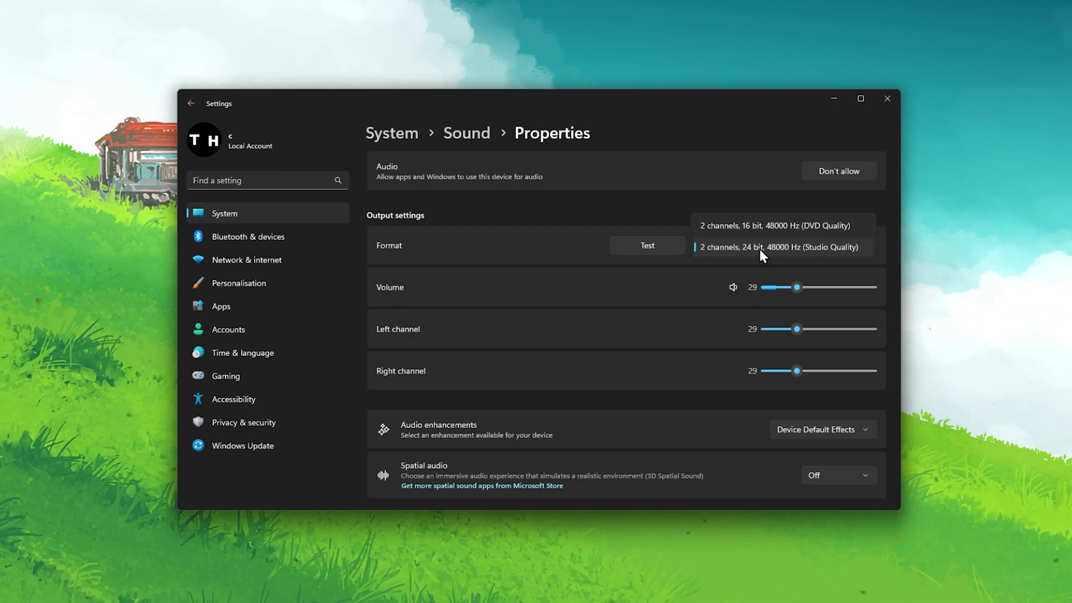
pyautogui.click(653, 199)
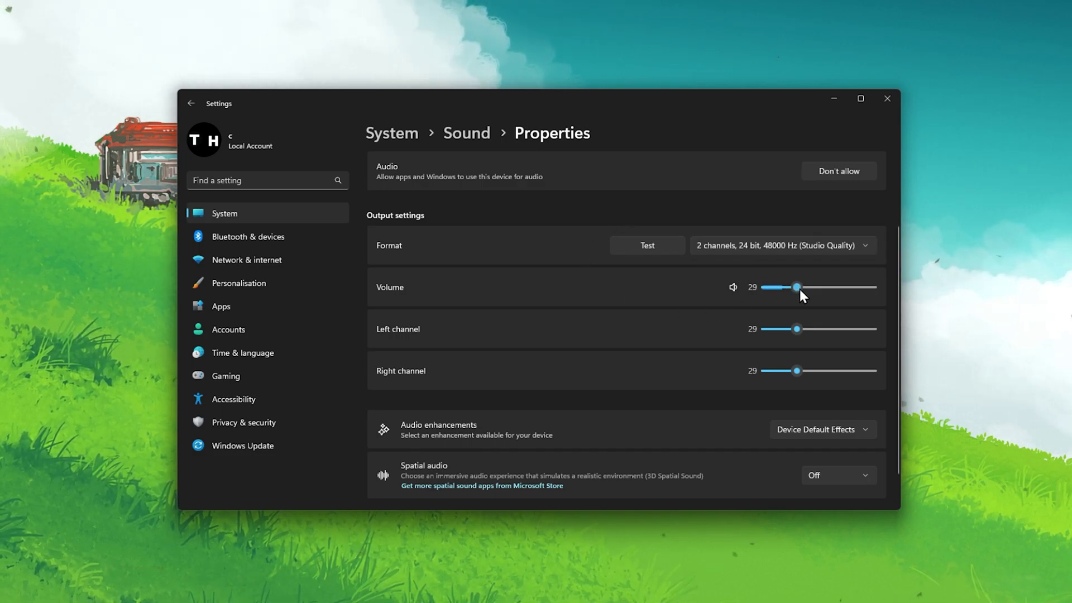
pyautogui.moveTo(800, 290); pyautogui.dragTo(797, 291)
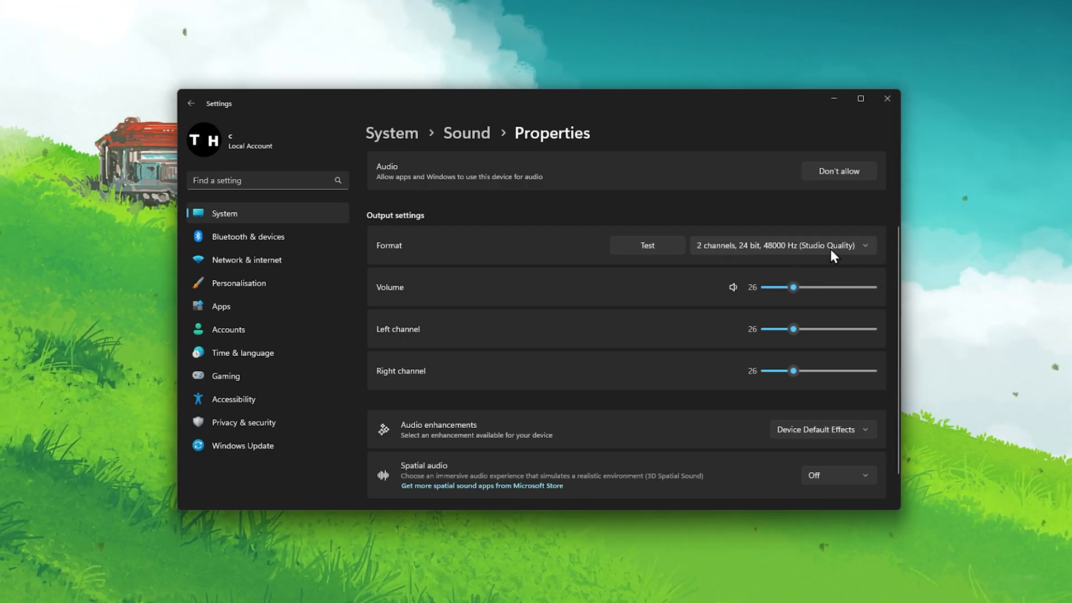
# - Back on the main Sound page, start the Output devices troubleshooter and then cancel it
pyautogui.hotkey('alt', 'Left')
pyautogui.scroll(-2, 889, 266)
pyautogui.scroll(-7, 893, 403)
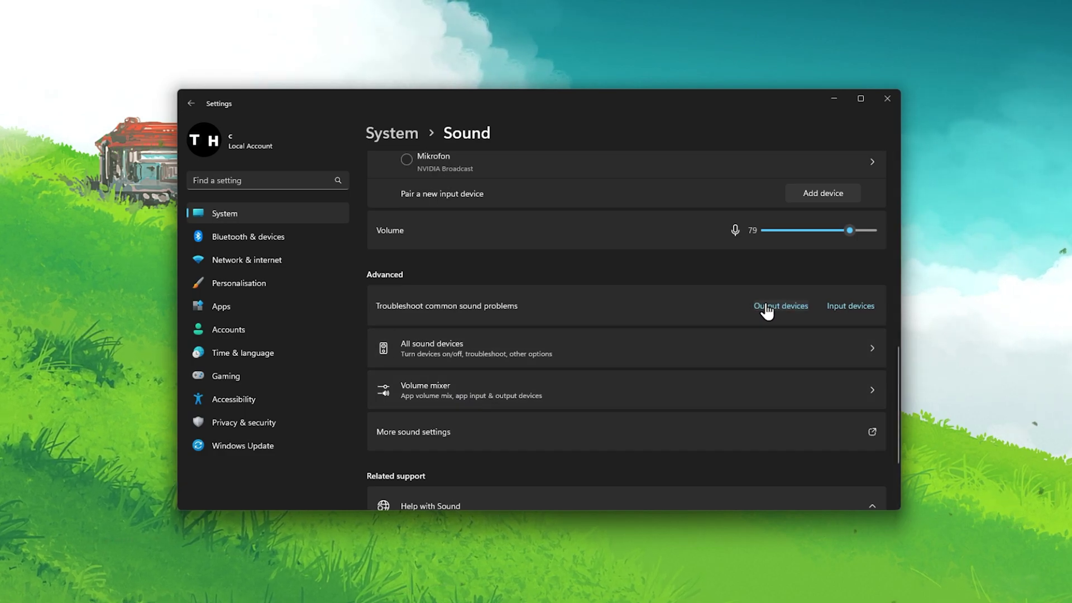
pyautogui.click(767, 312)
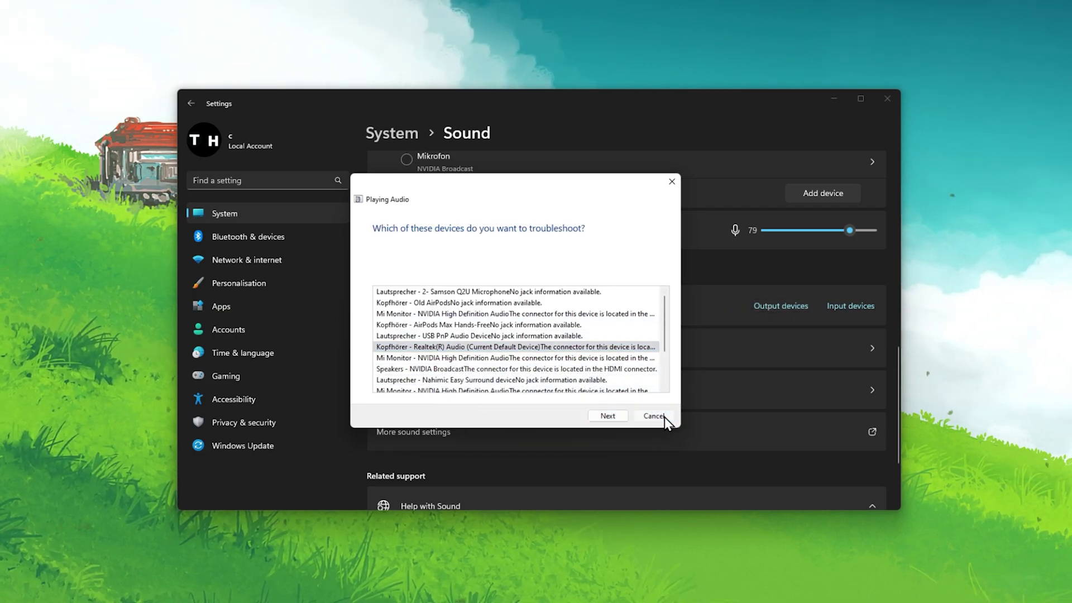
pyautogui.click(659, 415)
# - Open the classic Sound dialog from More sound settings and centre it on screen
pyautogui.scroll(-3, 683, 377)
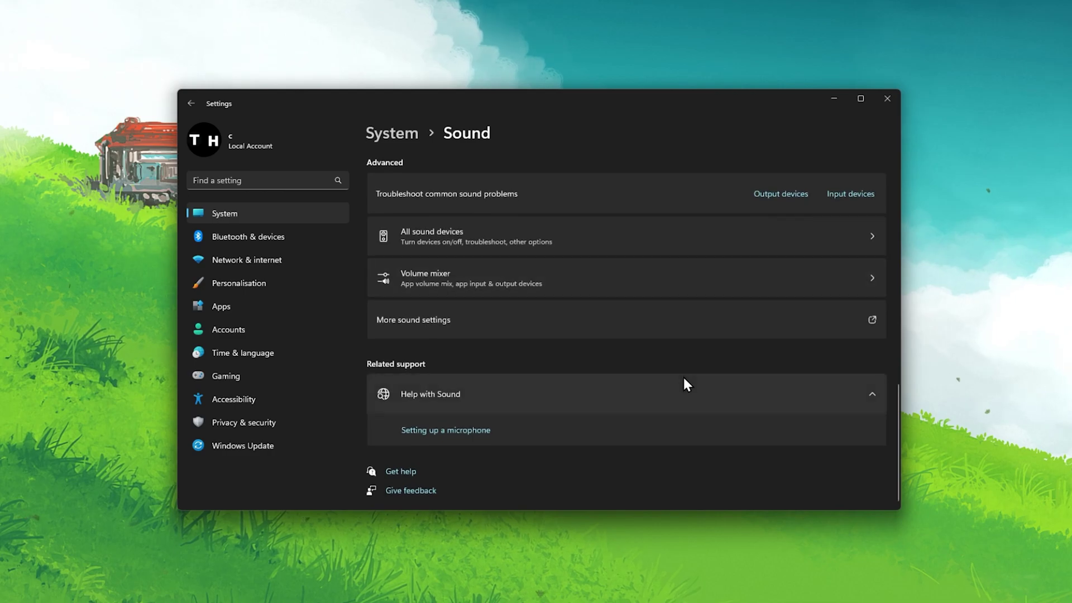
pyautogui.click(444, 328)
pyautogui.moveTo(11, 108)
pyautogui.mouseDown()
pyautogui.moveTo(509, 192)
pyautogui.moveTo(500, 184)
pyautogui.mouseUp()
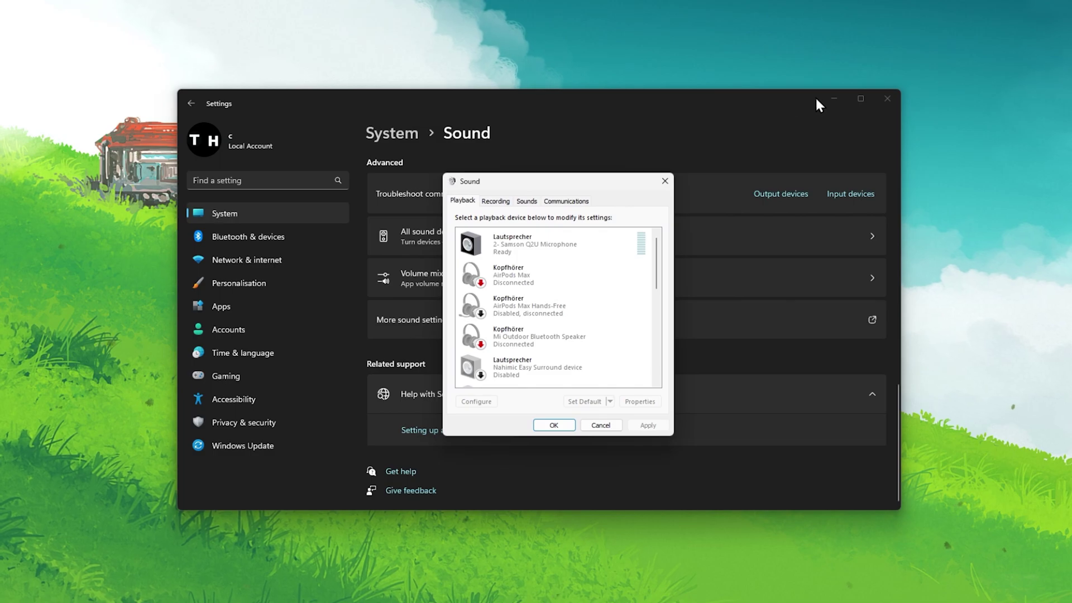
# - Disable the Speakers (NVIDIA Broadcast) and Mi Monitor playback devices
pyautogui.click(834, 98)
pyautogui.moveTo(658, 247); pyautogui.dragTo(649, 308)
pyautogui.click(648, 308)
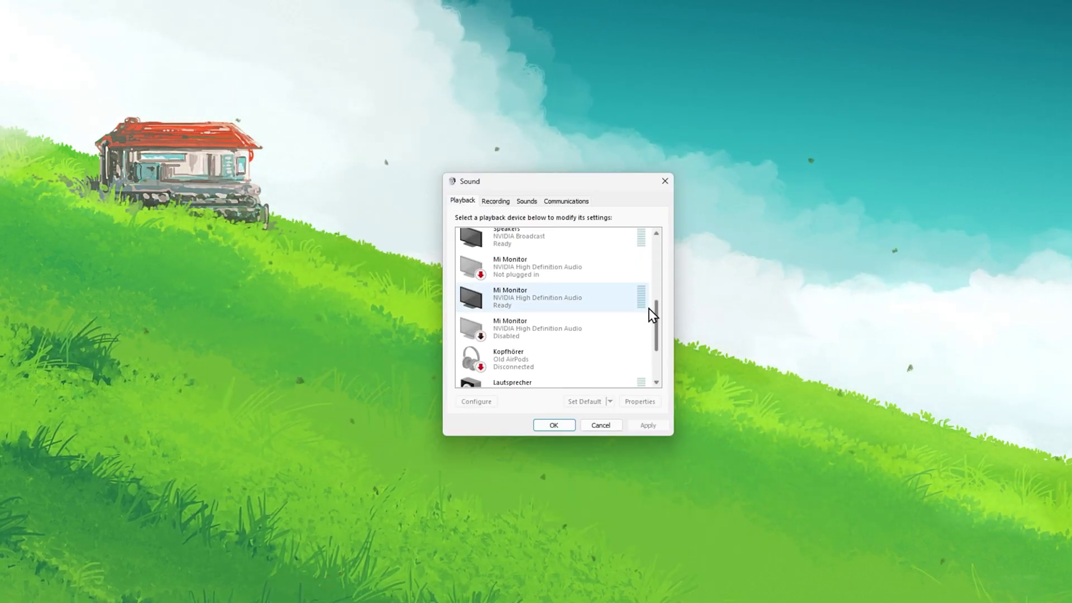
pyautogui.click(541, 243)
pyautogui.rightClick(540, 245)
pyautogui.click(561, 274)
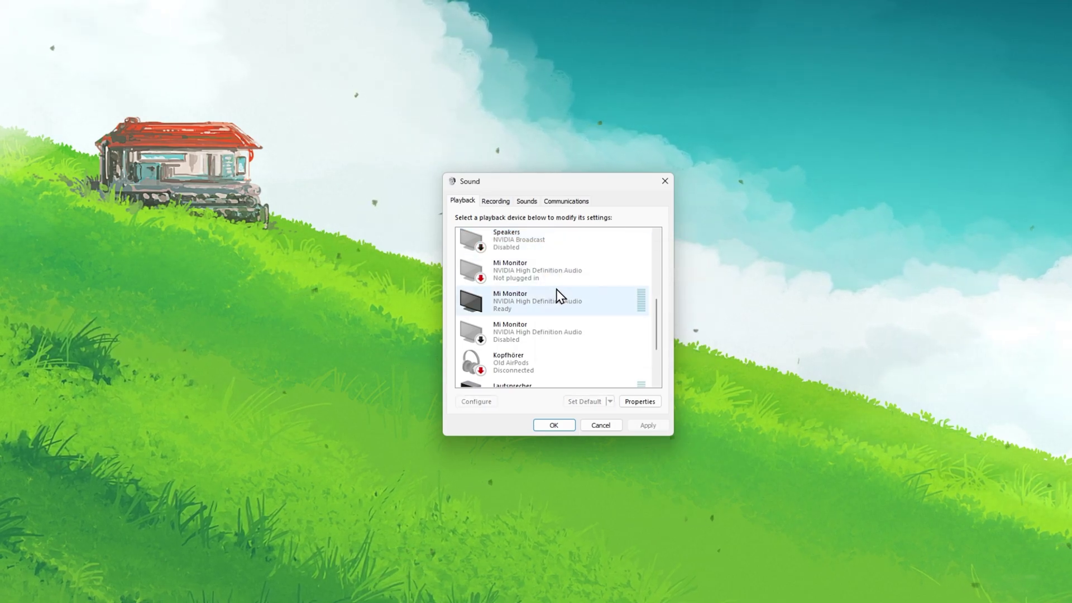
pyautogui.click(557, 290)
pyautogui.rightClick(558, 299)
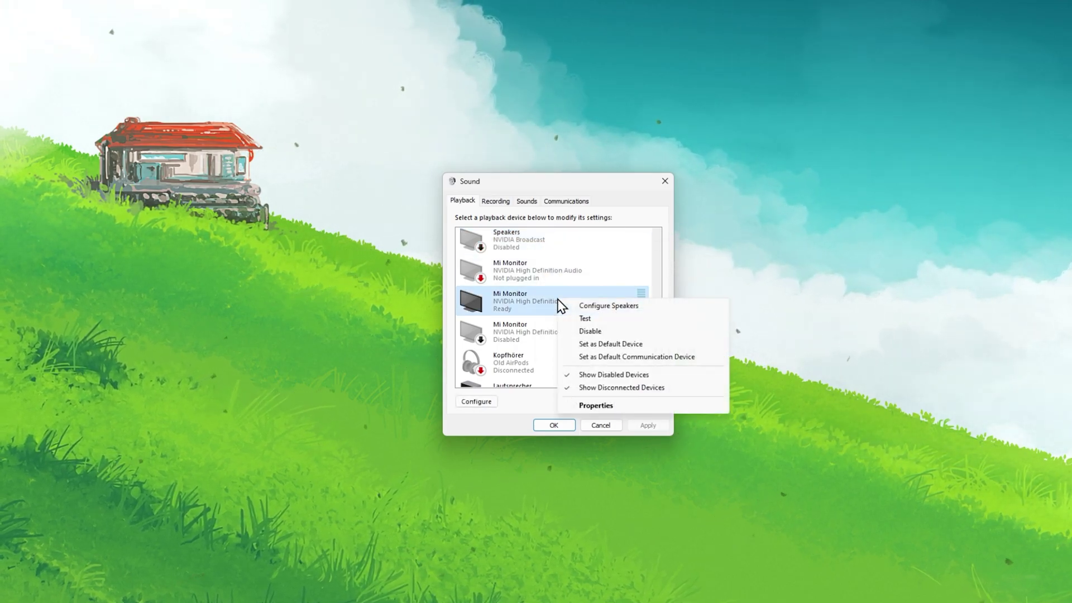
pyautogui.click(578, 330)
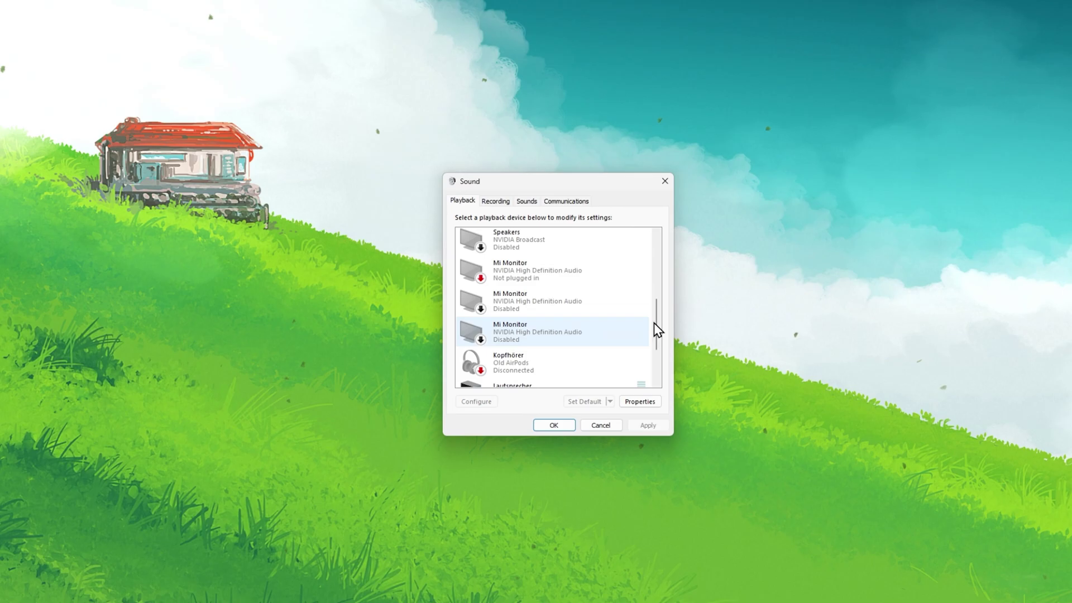
# - Open the Properties dialog of the Realtek Kopfhörer device
pyautogui.moveTo(654, 323); pyautogui.dragTo(657, 366)
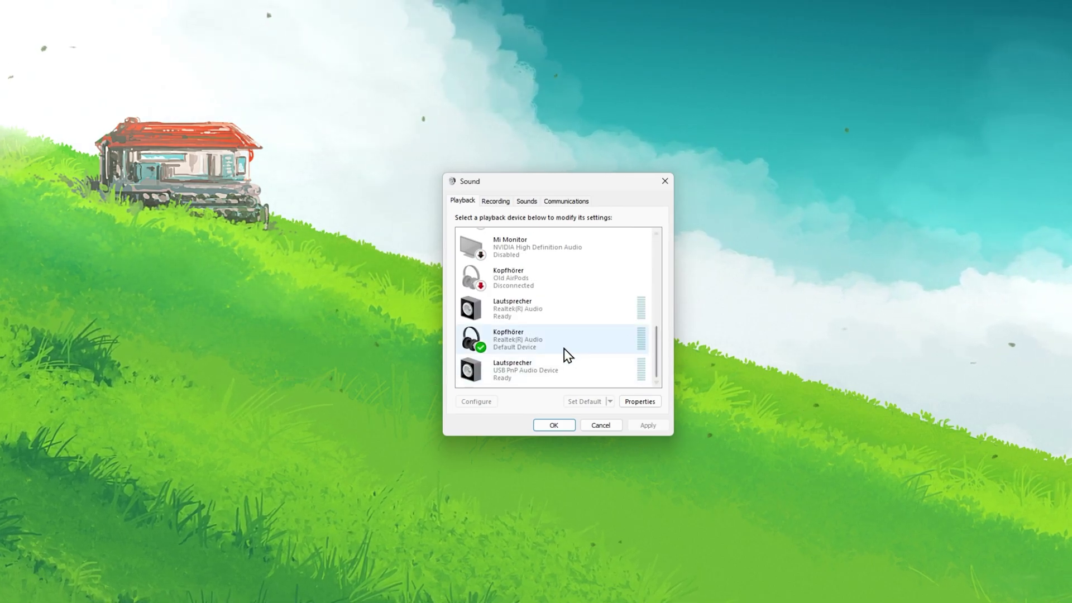
pyautogui.rightClick(517, 340)
pyautogui.click(533, 422)
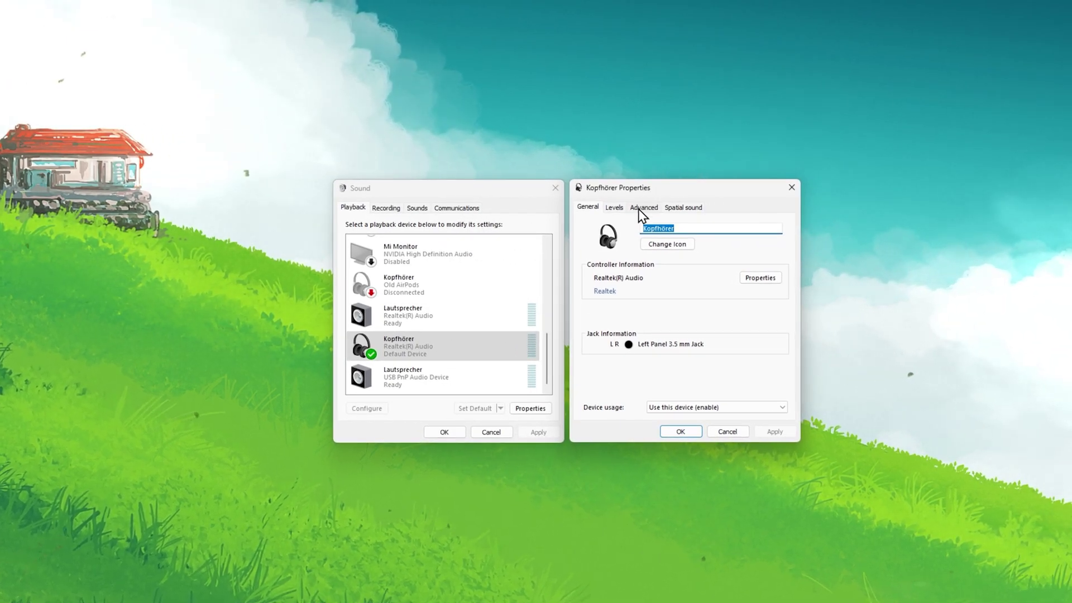
# - Review the Levels and Advanced format tabs for Kopfhörer and Realtek Lautsprecher properties
pyautogui.click(619, 206)
pyautogui.click(634, 205)
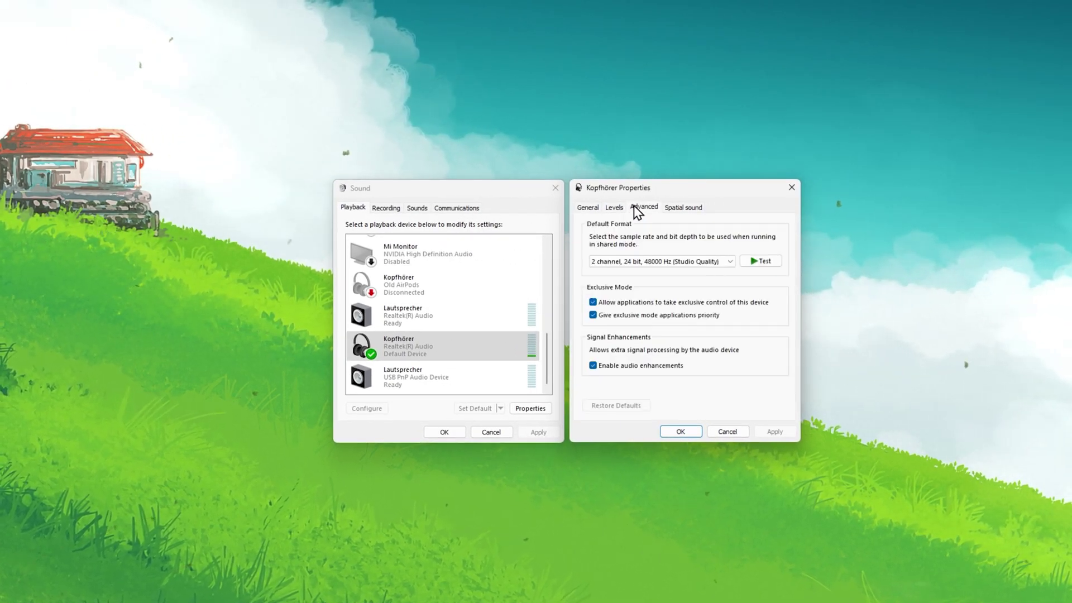
pyautogui.click(791, 188)
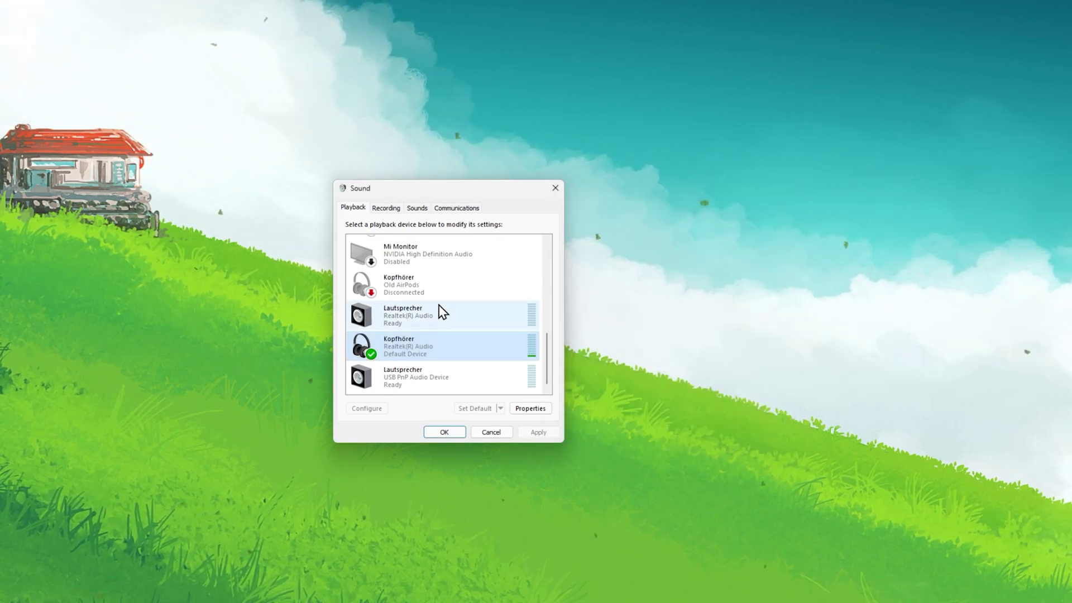
pyautogui.click(441, 314)
pyautogui.rightClick(435, 315)
pyautogui.click(470, 422)
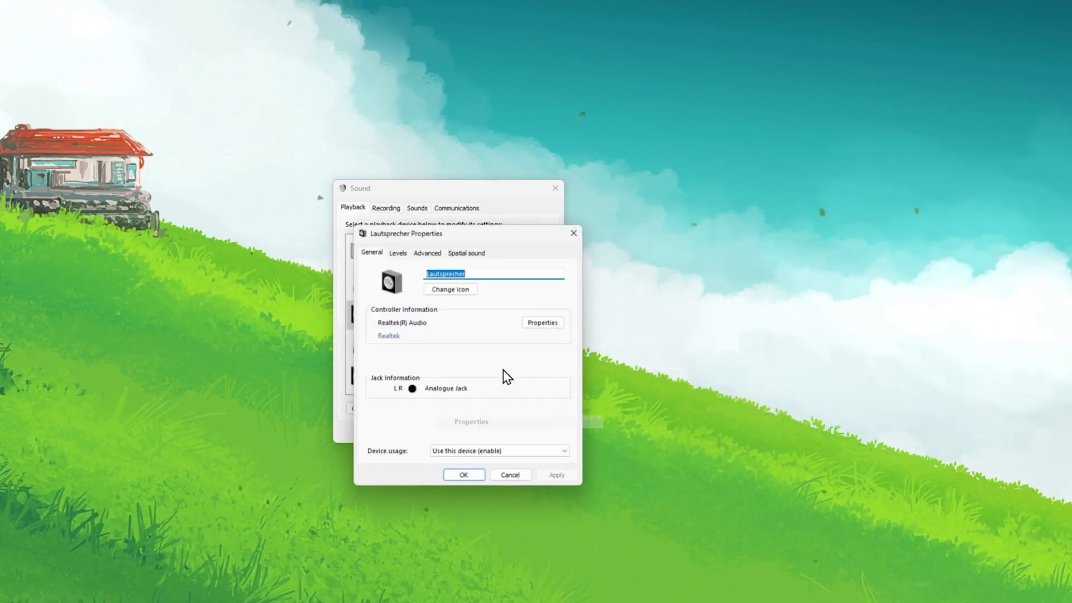
pyautogui.moveTo(508, 232); pyautogui.dragTo(717, 196)
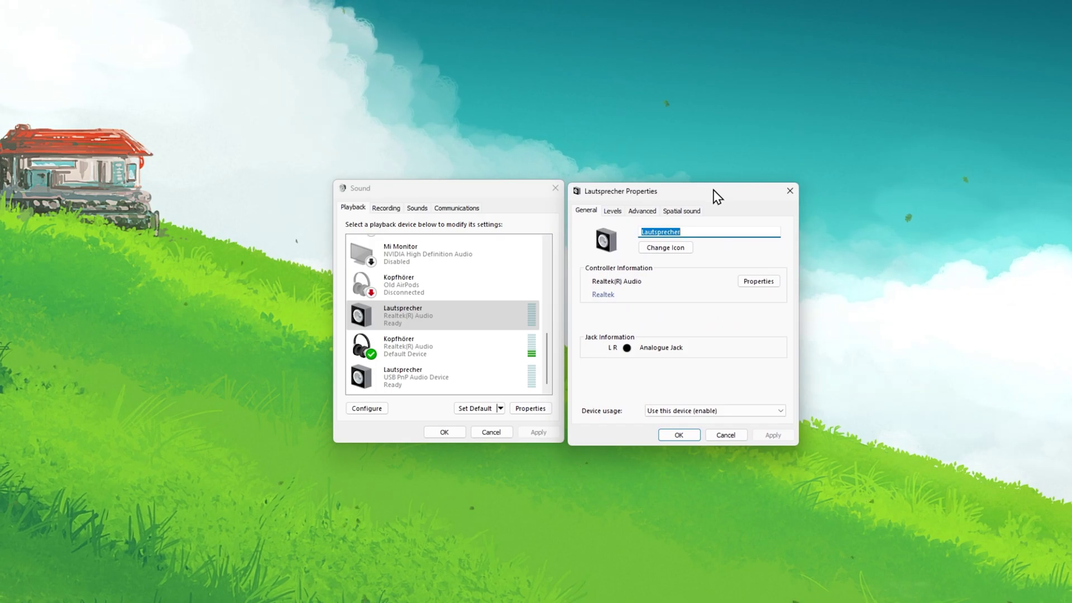
pyautogui.click(641, 212)
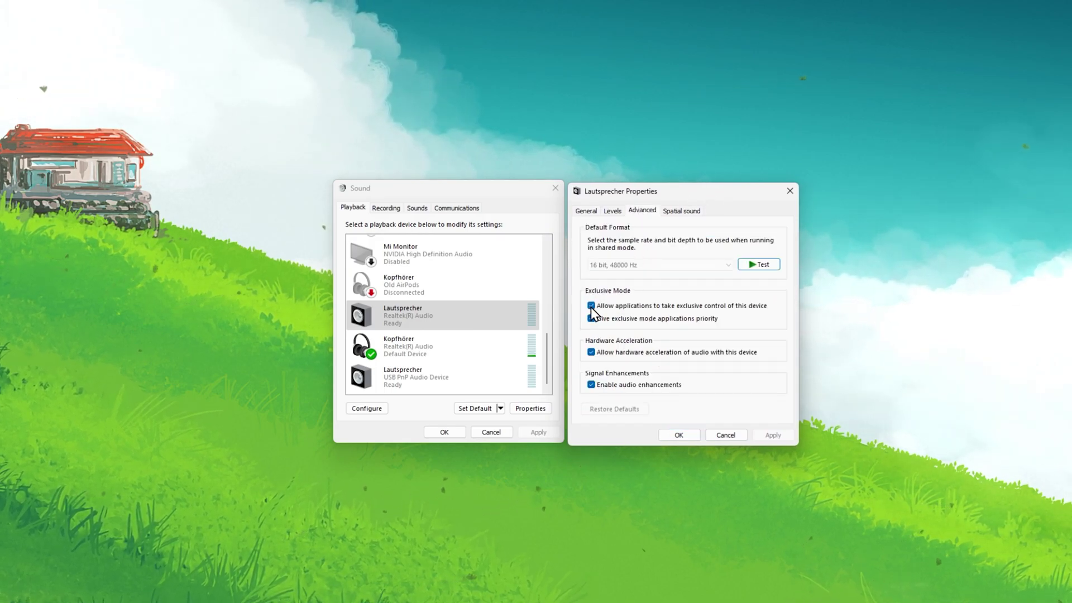
pyautogui.click(586, 211)
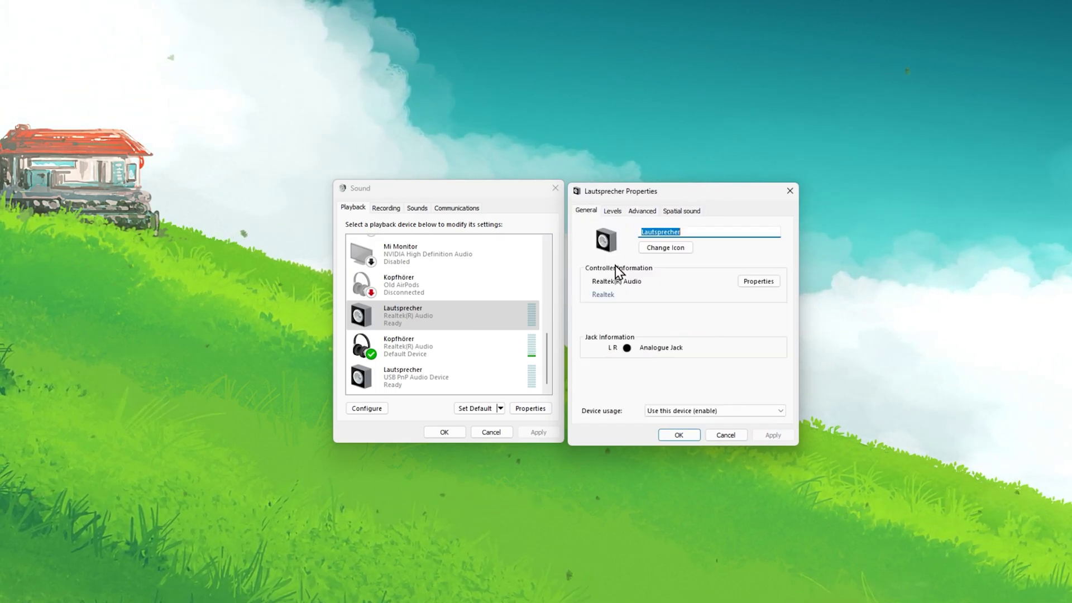
# - Inspect the Realtek audio controller's driver details, then close all property dialogs
pyautogui.click(748, 282)
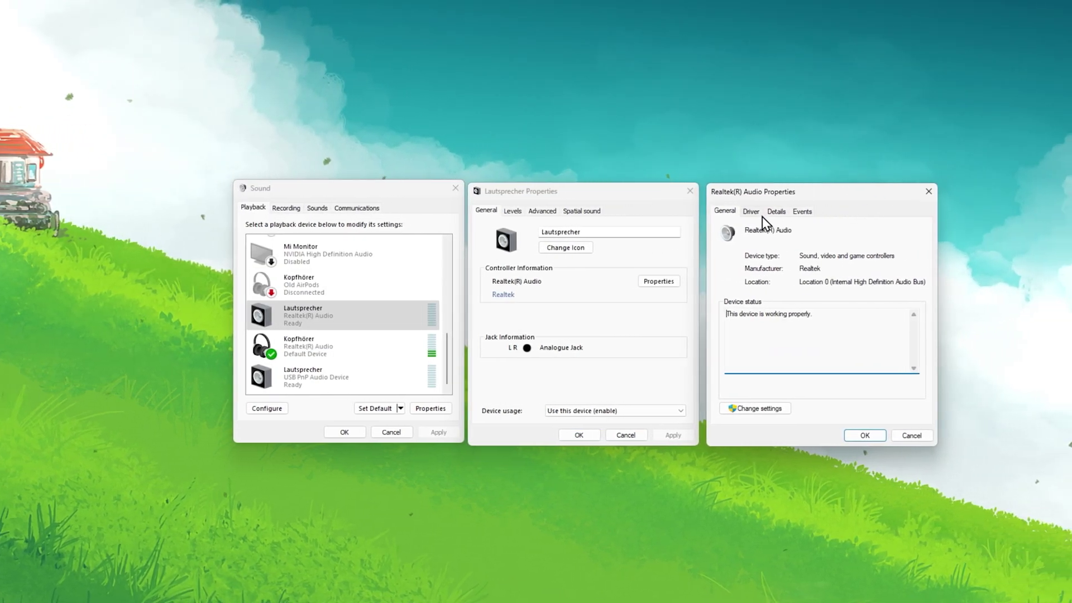
pyautogui.click(817, 213)
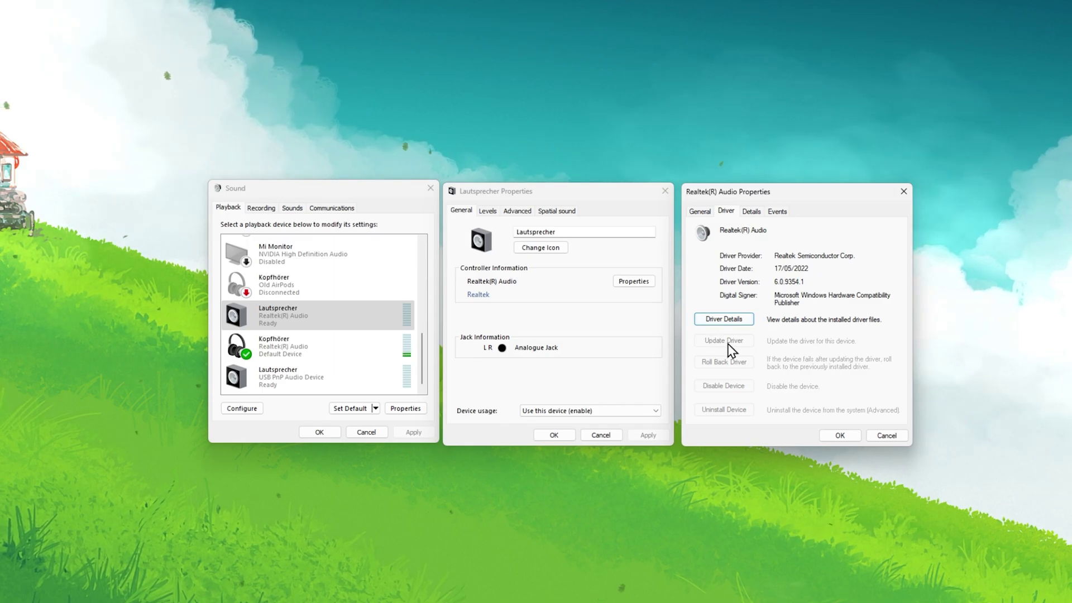
pyautogui.click(904, 191)
pyautogui.click(706, 190)
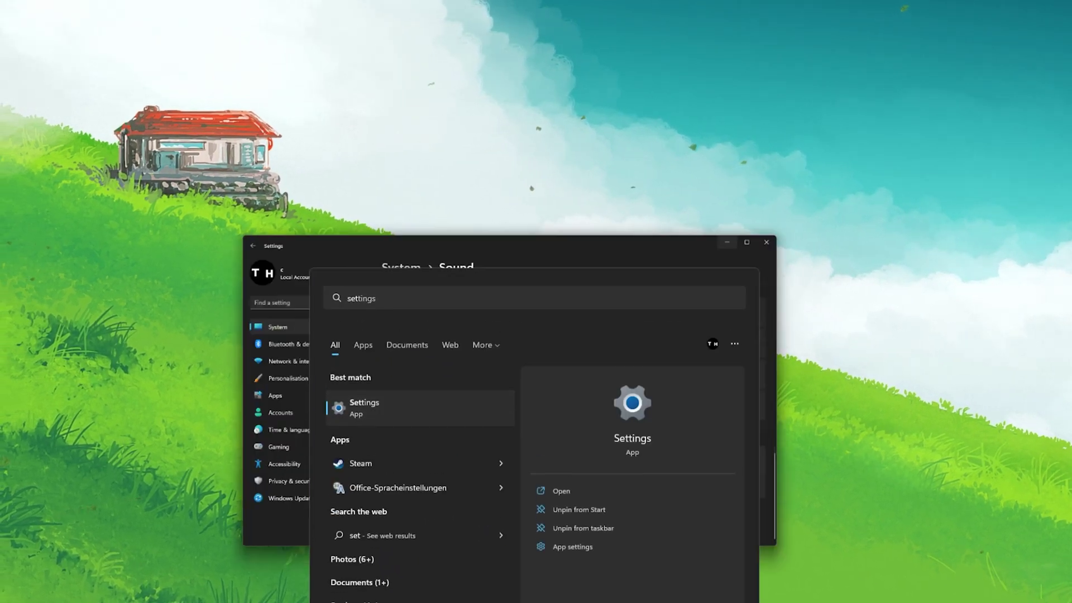
# - Run Check for updates on the Windows Update page, which reports You're up to date
pyautogui.click(245, 434)
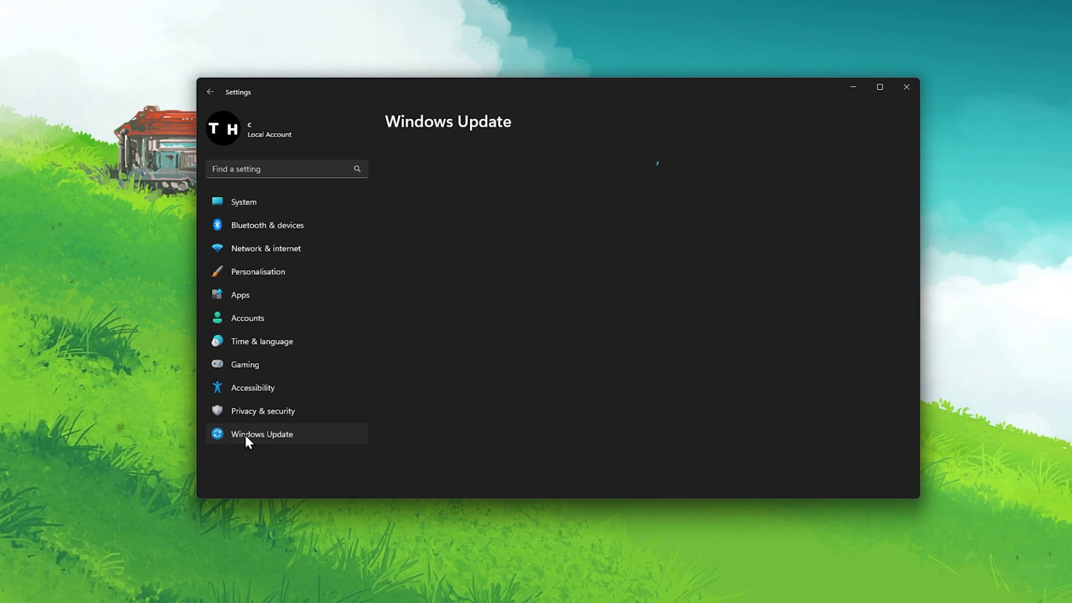
pyautogui.click(848, 183)
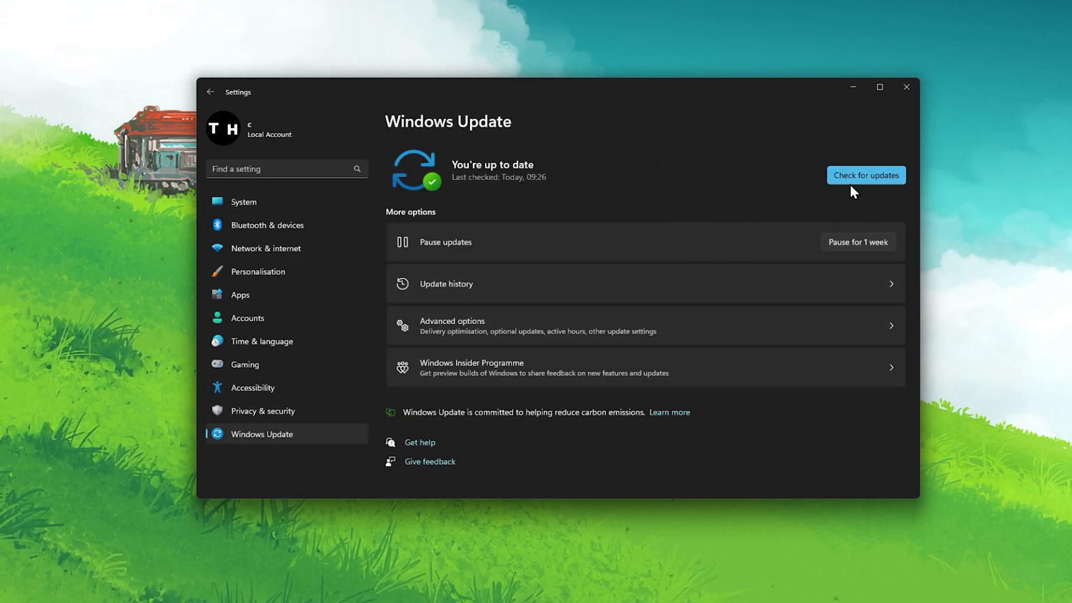